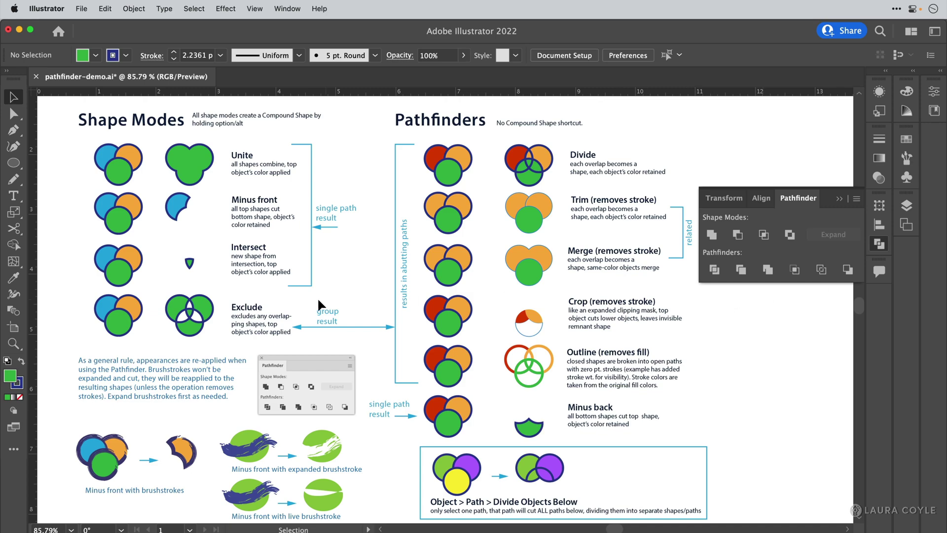
Unite the first example's blue, orange and green circles into one green shape, then undo the merge.
scroll(318, 297, "up", 5)
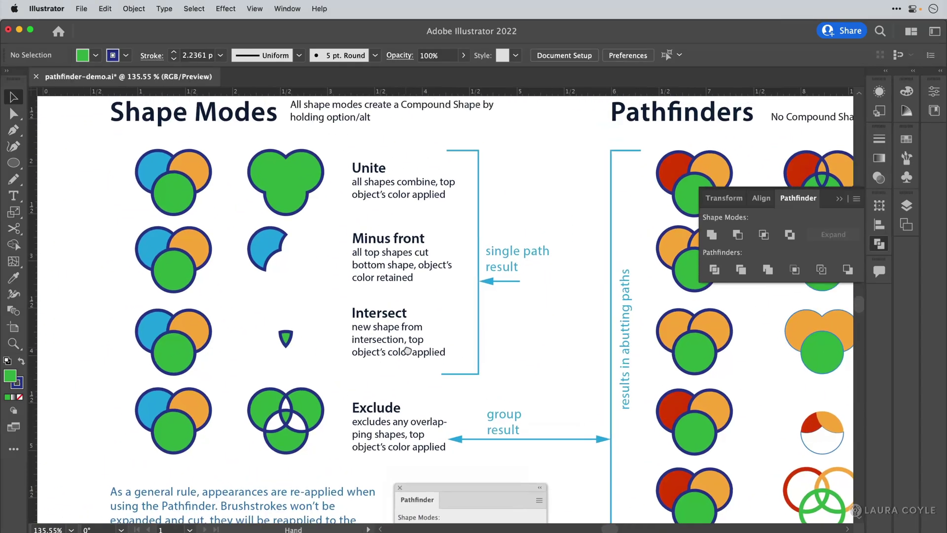
left_click_drag(407, 351, 446, 371)
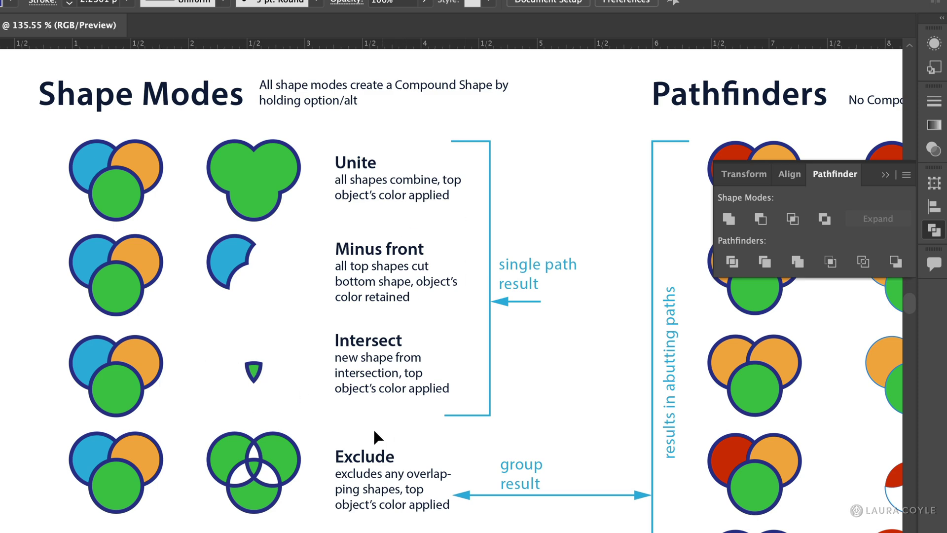
left_click_drag(67, 134, 148, 209)
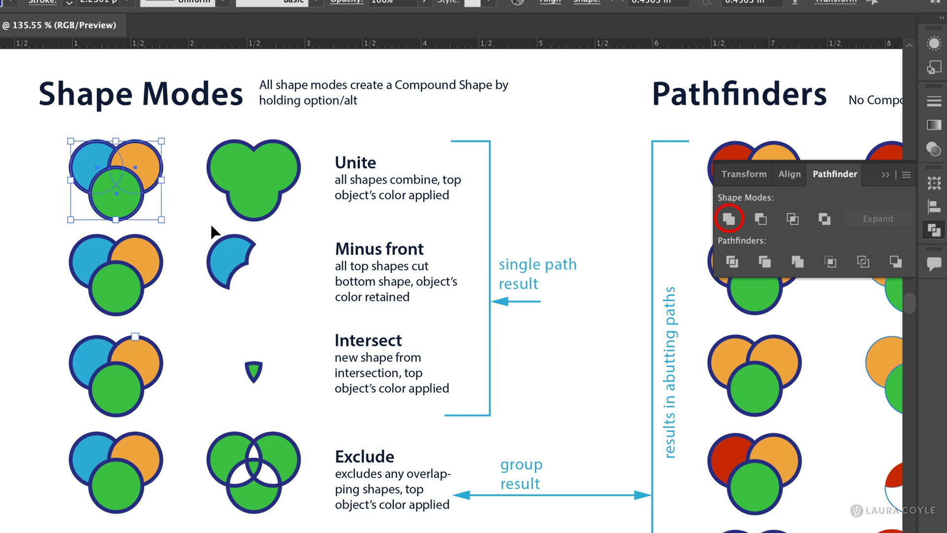
left_click(727, 220)
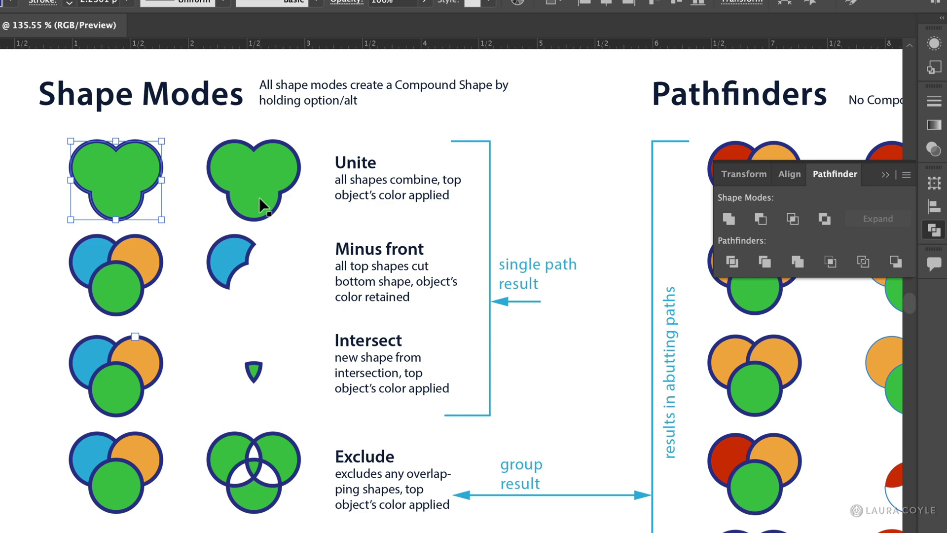
key("ctrl+z")
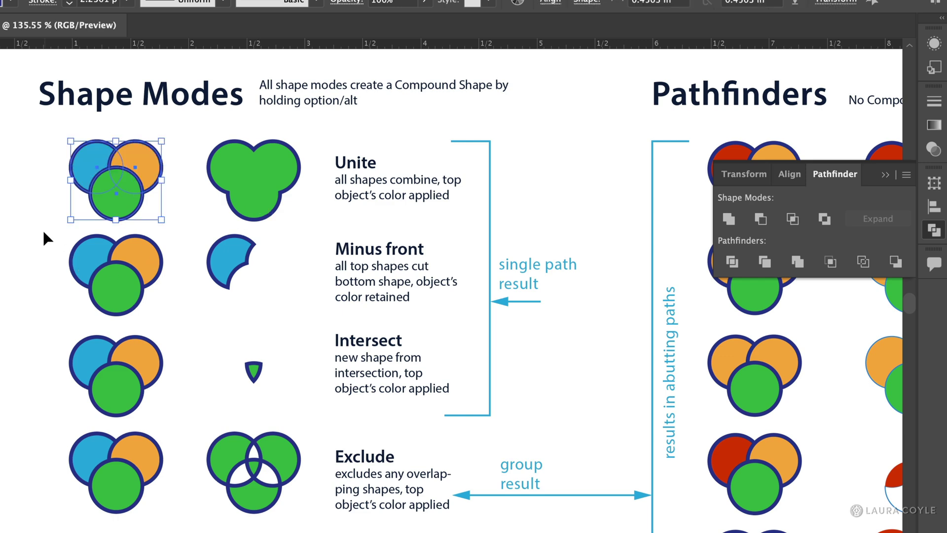
left_click_drag(41, 229, 157, 322)
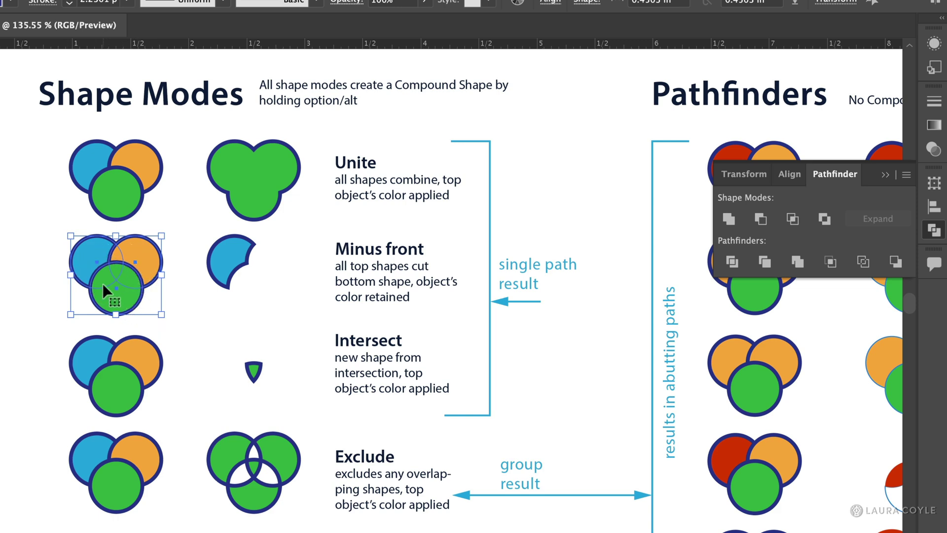
left_click(760, 218)
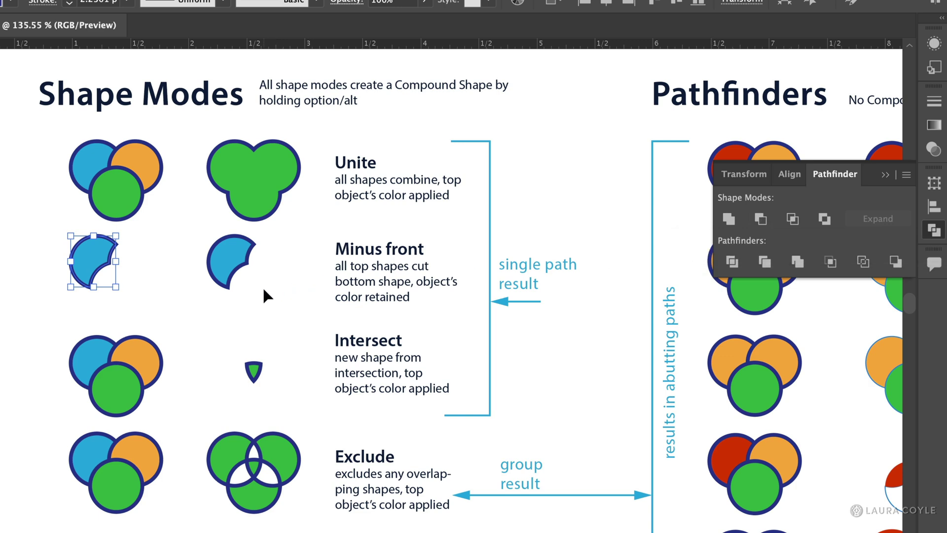
key("ctrl+z")
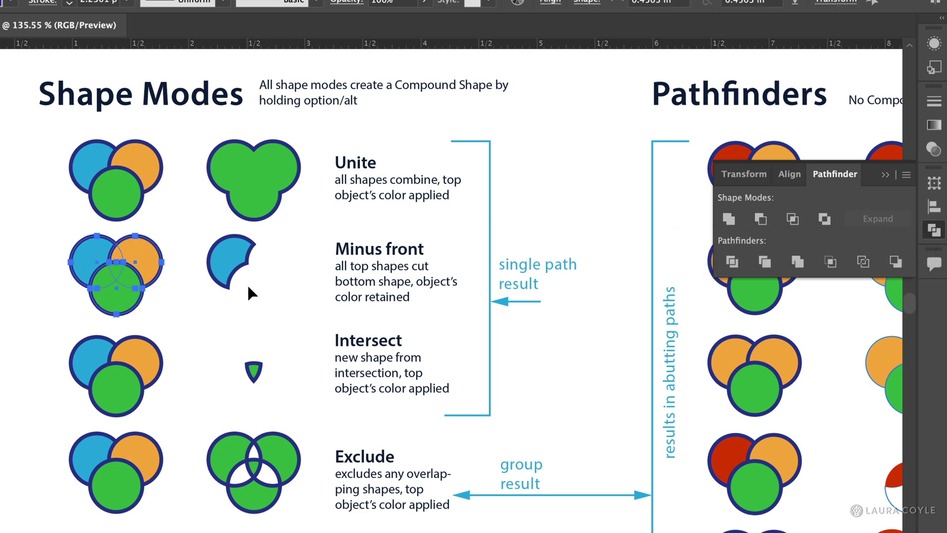
left_click_drag(41, 327, 177, 400)
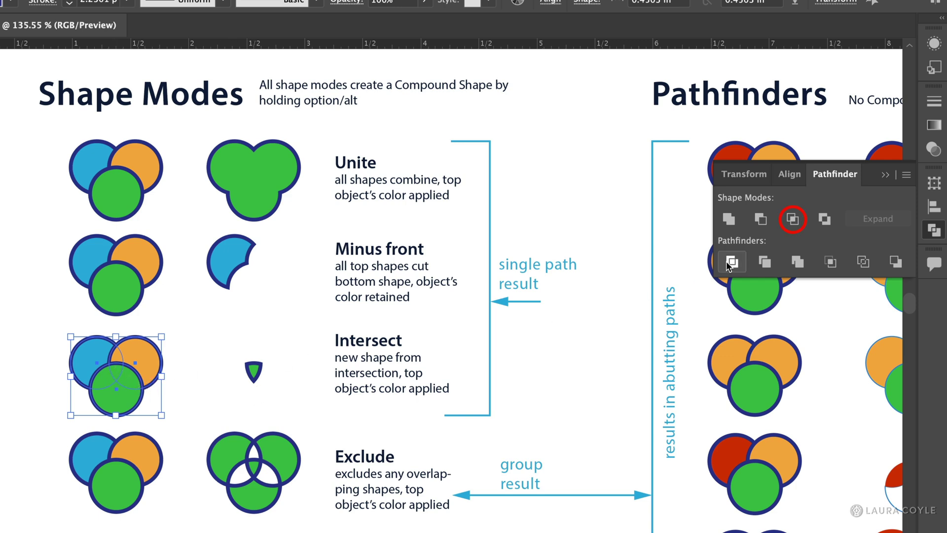
left_click(797, 221)
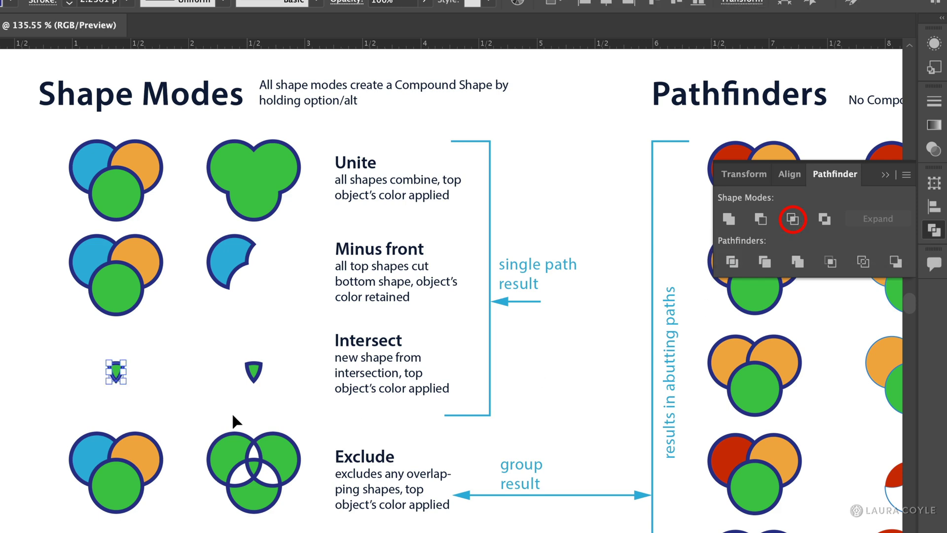
left_click(177, 386)
key("ctrl+z")
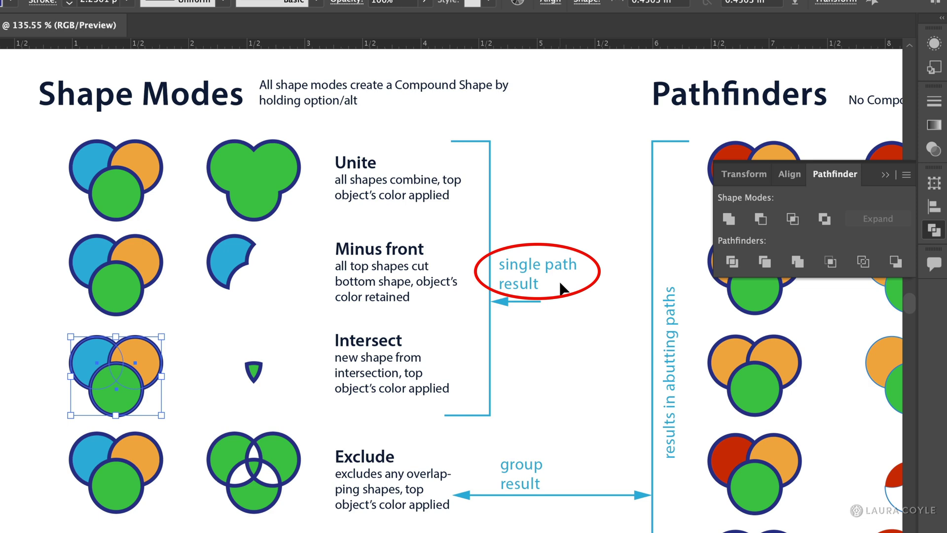
left_click(266, 211)
left_click(213, 271)
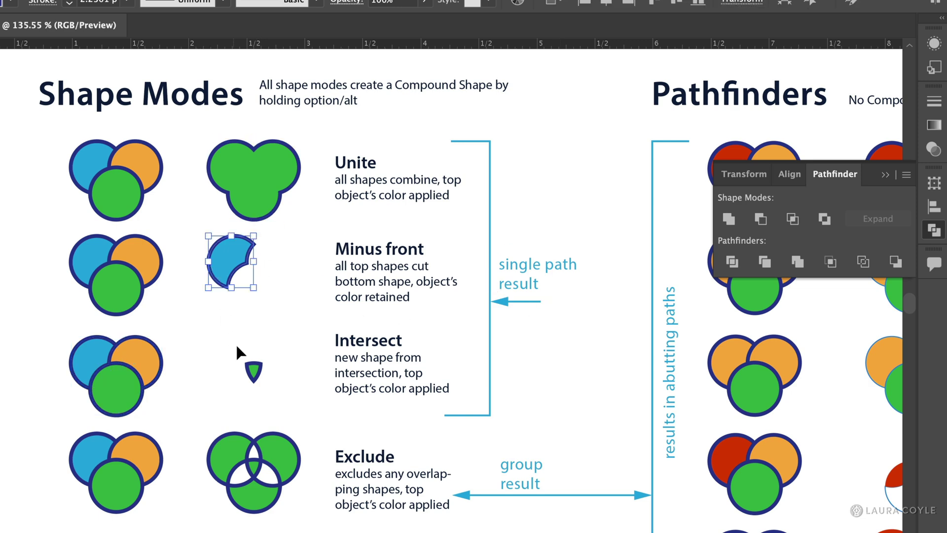
left_click(253, 373)
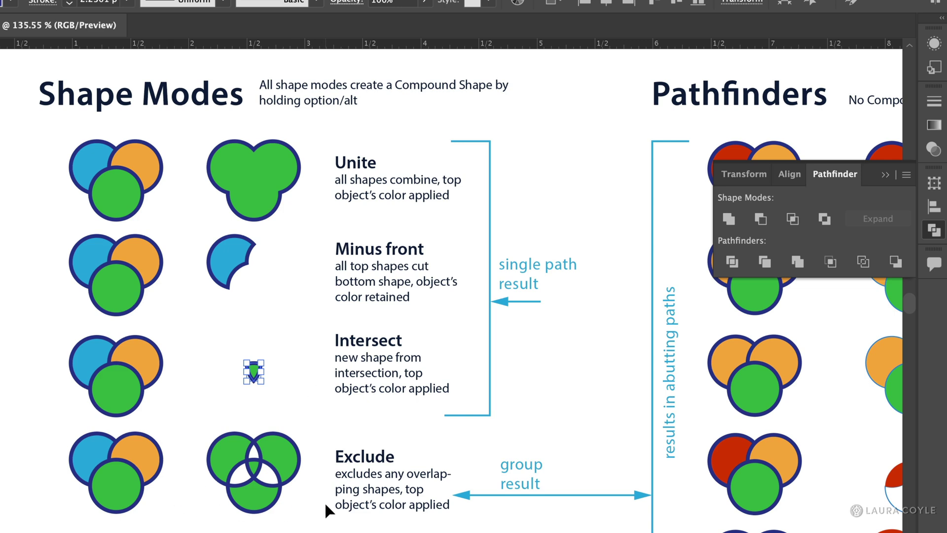
Apply Exclude to the three circles in the bottom Exclude row.
left_click_drag(64, 440, 172, 518)
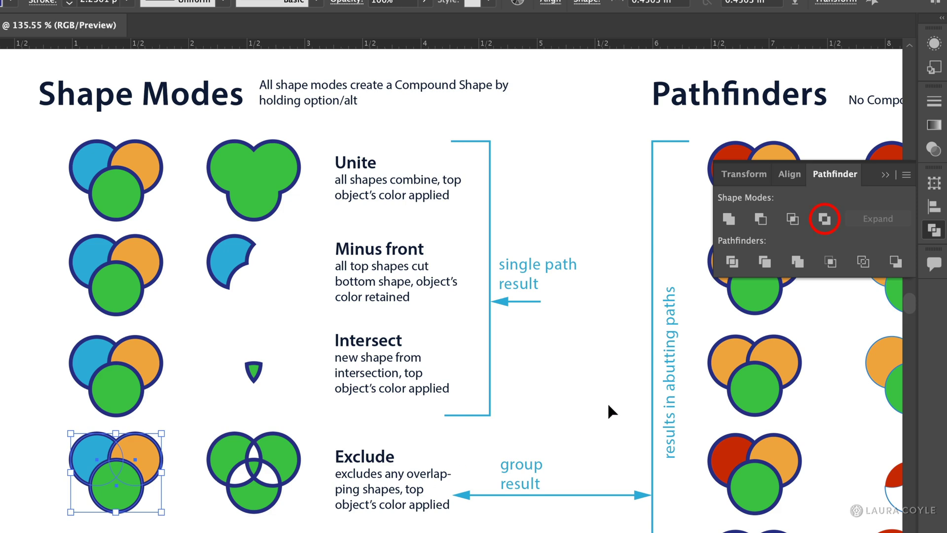
left_click(825, 220)
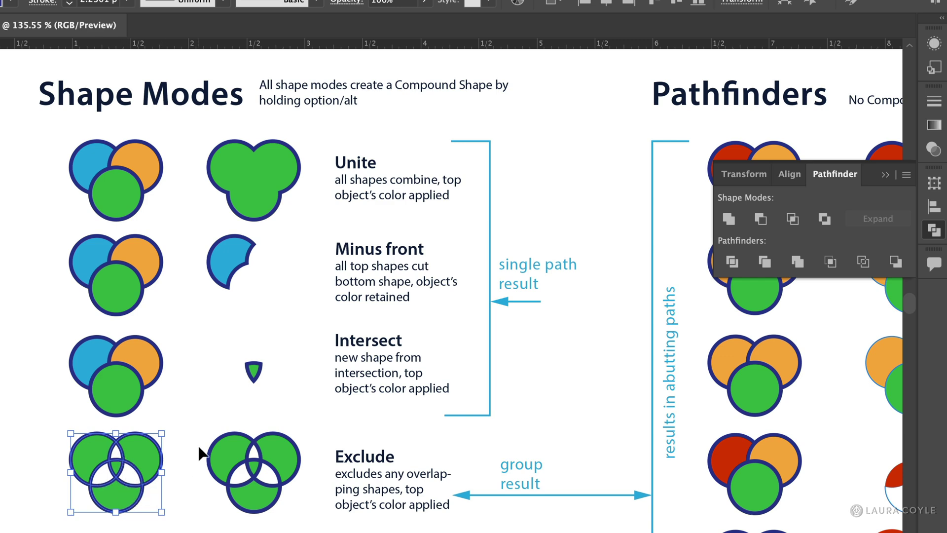
left_click(178, 481)
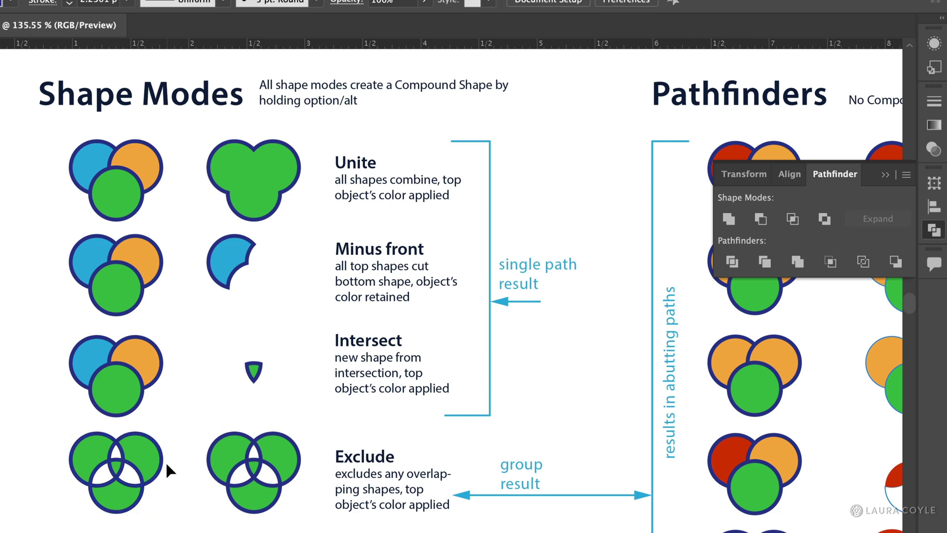
Pull the Exclude result's top-right, top-left and bottom pieces apart.
left_click_drag(165, 461, 174, 451)
left_click_drag(86, 463, 79, 448)
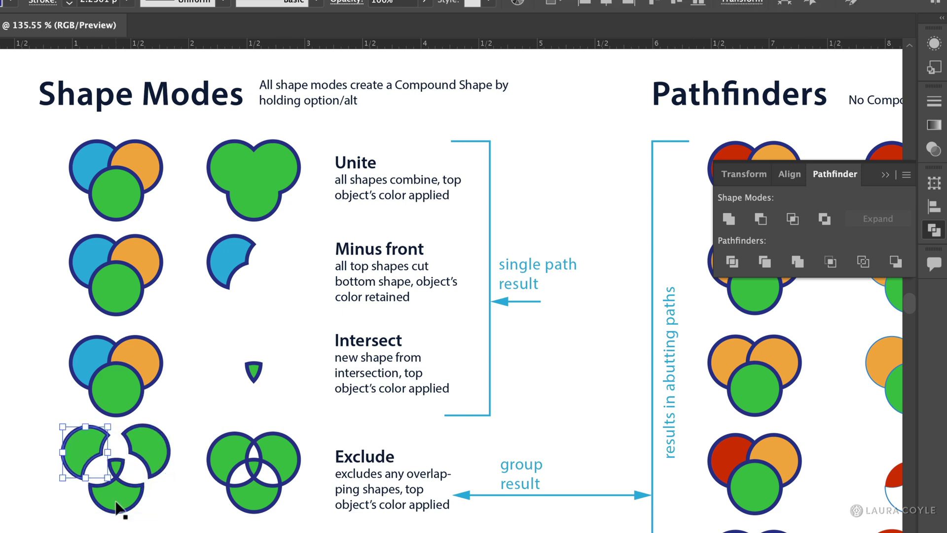
left_click_drag(120, 507, 121, 518)
left_click(168, 497)
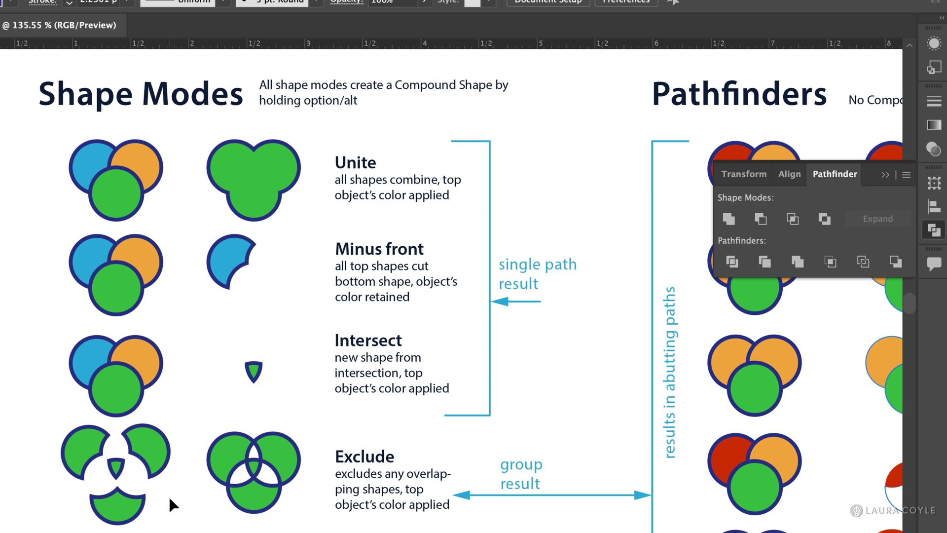
Check the artwork in Outline view, return to colour preview, and undo the piece moves.
key("ctrl+y")
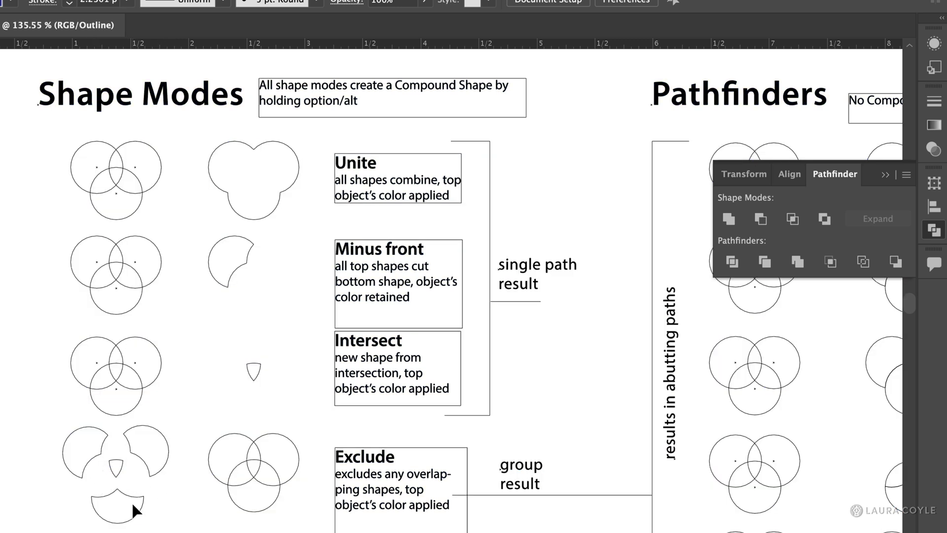
key("ctrl+y")
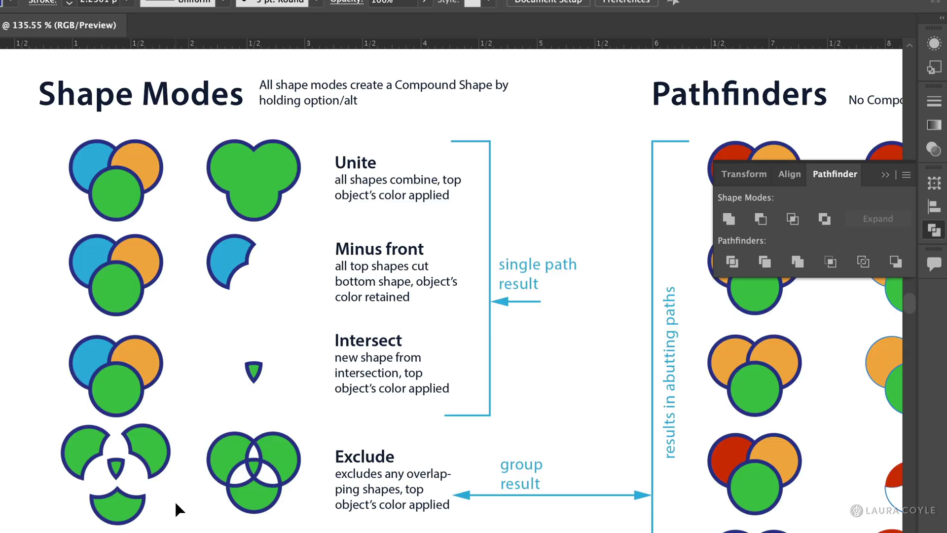
key("ctrl+z")
key("ctrl+z")
key("ctrl+z")
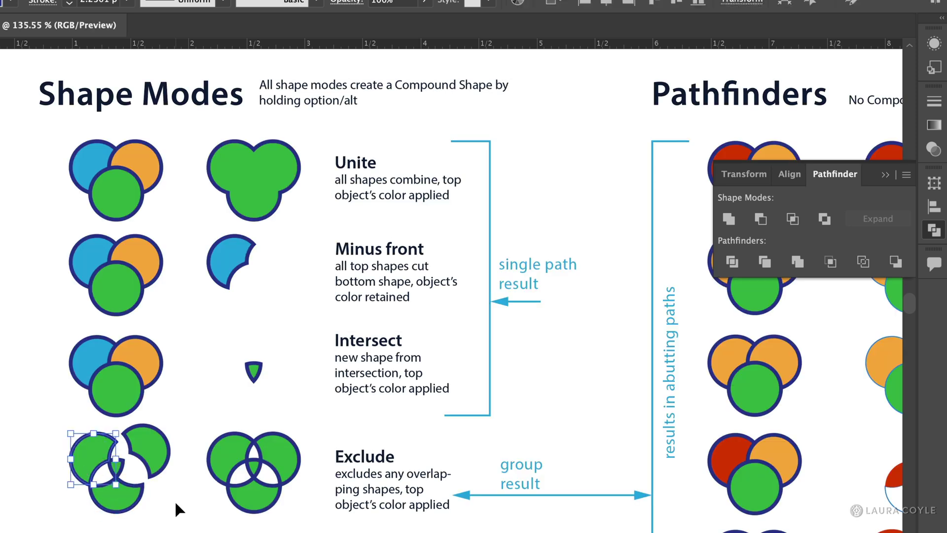
key("ctrl+z")
key("ctrl+z")
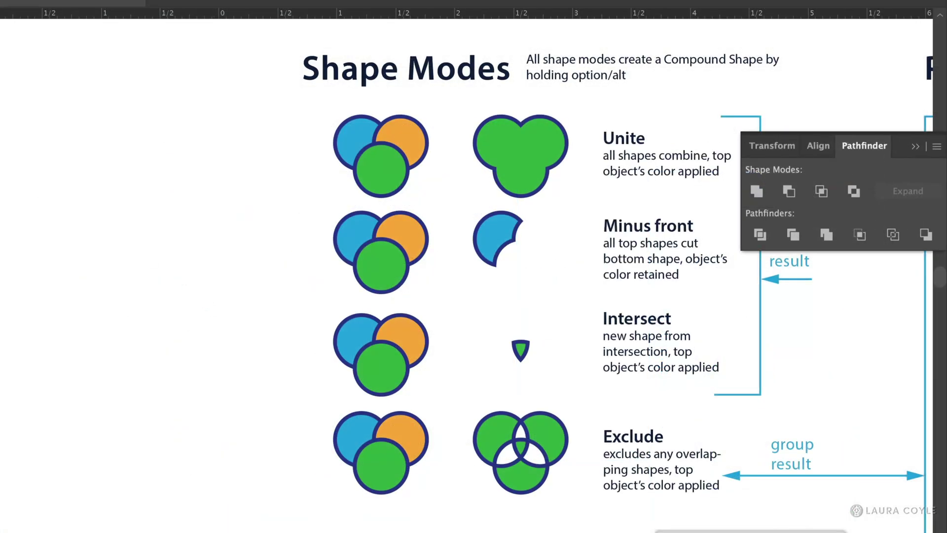
Draw four overlapping blue ellipses as a cloud left of the examples, then select all four.
left_click_drag(46, 171, 155, 242)
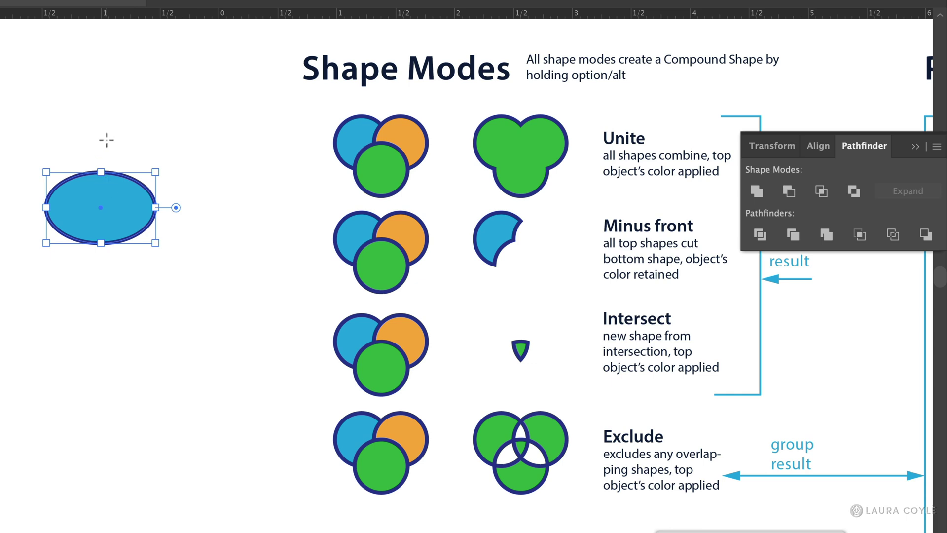
left_click_drag(105, 140, 185, 219)
mouse_move(90, 188)
left_mouse_down()
mouse_move(194, 264)
mouse_move(229, 268)
left_mouse_up()
left_click_drag(155, 164, 216, 217)
key("v")
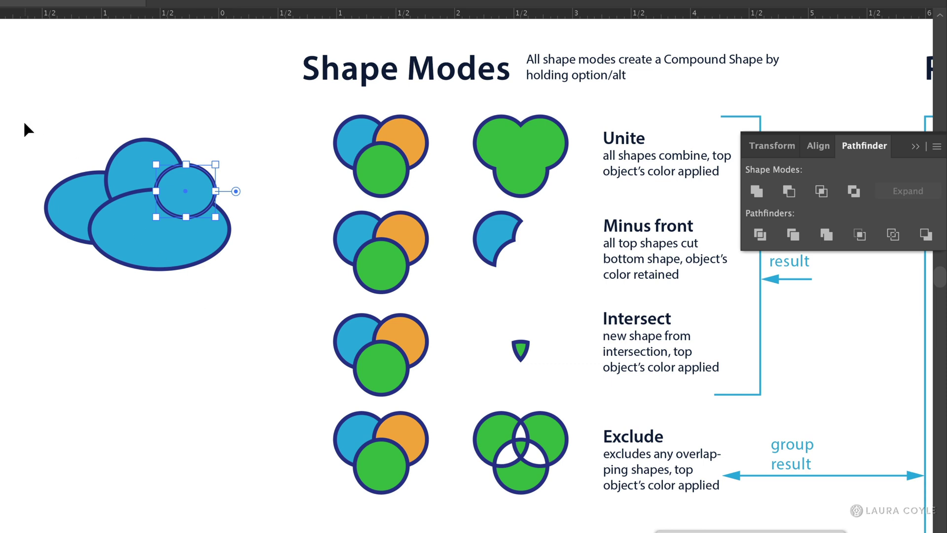
left_click_drag(23, 120, 229, 311)
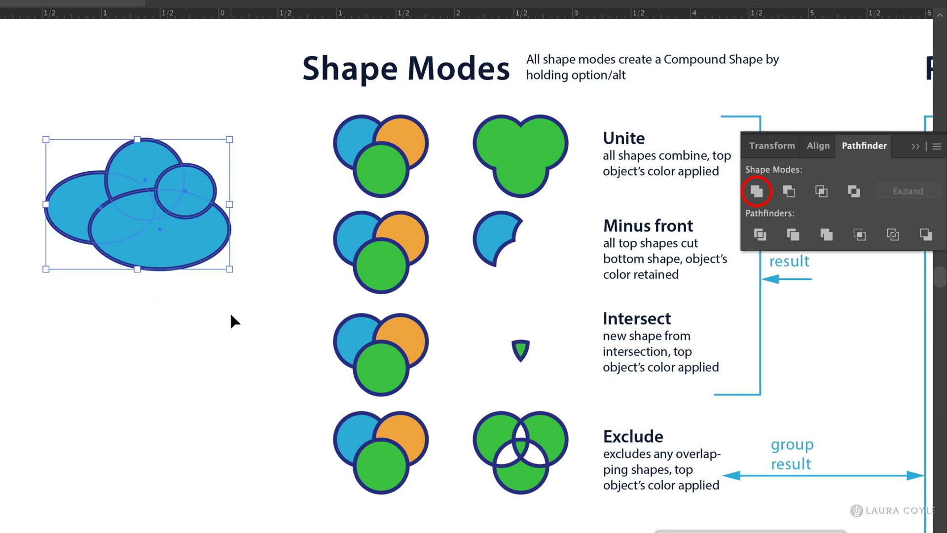
Option-click Unite to combine the selected ellipses into a compound cloud shape.
left_click(754, 192, "alt")
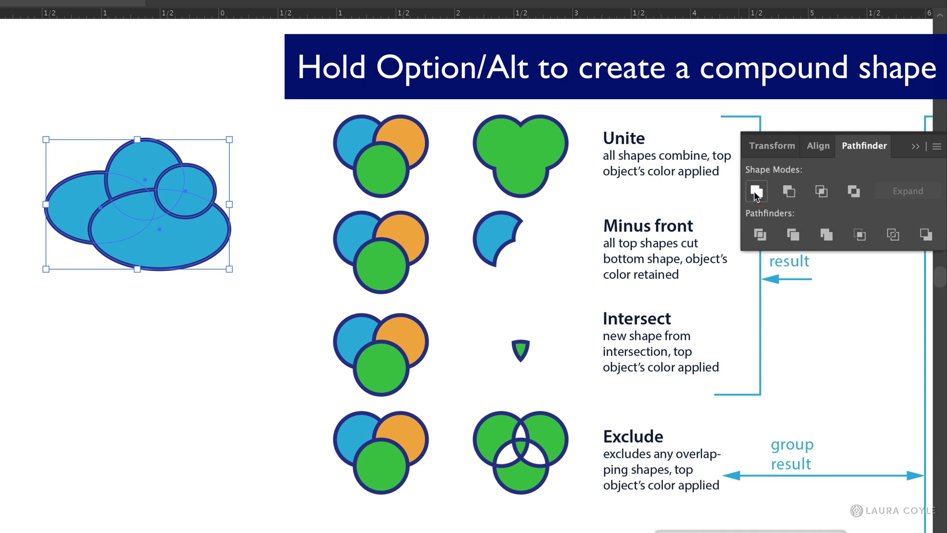
left_click(193, 350)
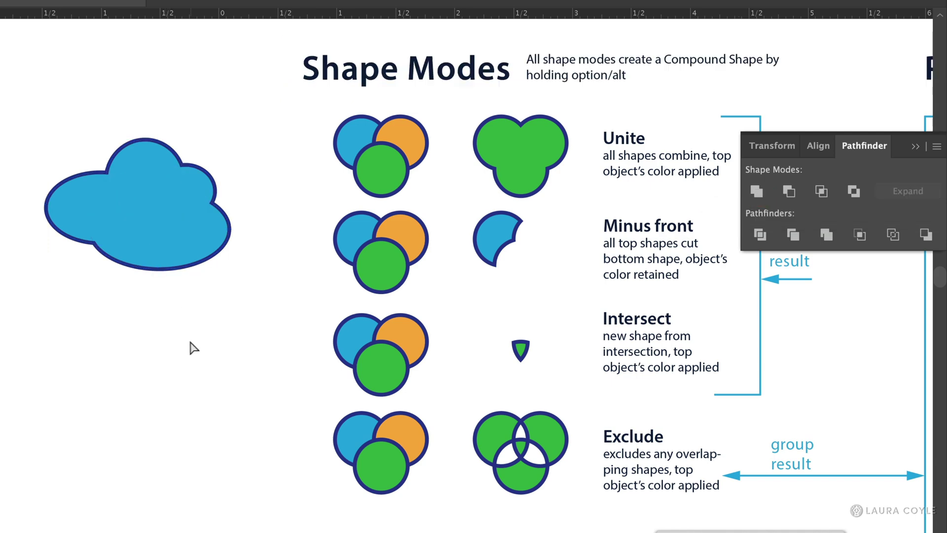
left_click(555, 153)
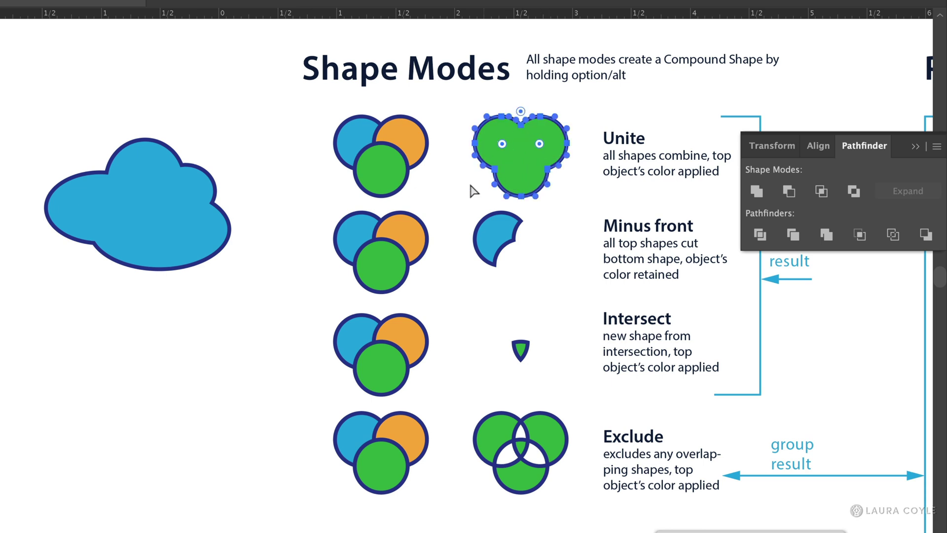
Reposition the cloud's lower, top and small right ellipses, then reselect the whole cloud.
left_click_drag(165, 259, 79, 229)
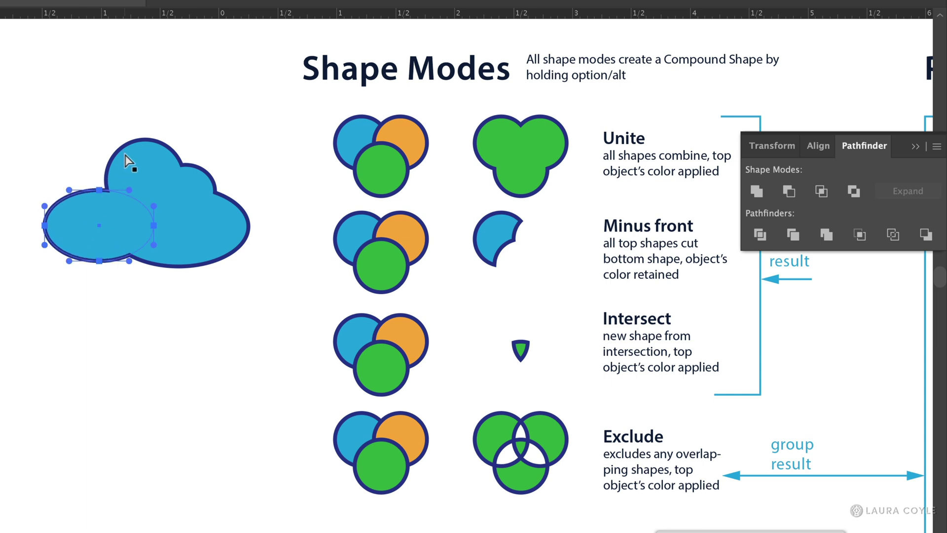
mouse_move(127, 160)
left_mouse_down()
mouse_move(137, 159)
mouse_move(112, 160)
left_mouse_up()
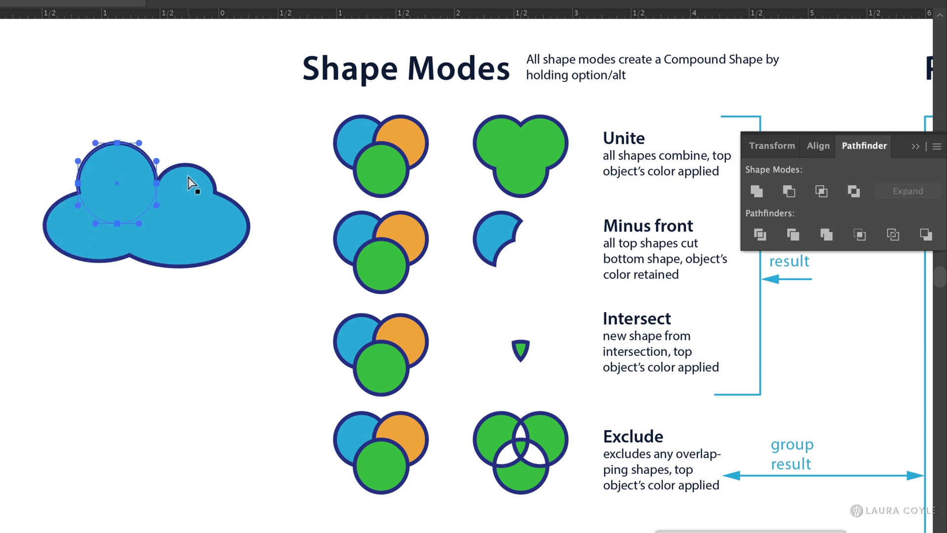
left_click_drag(191, 178, 218, 151)
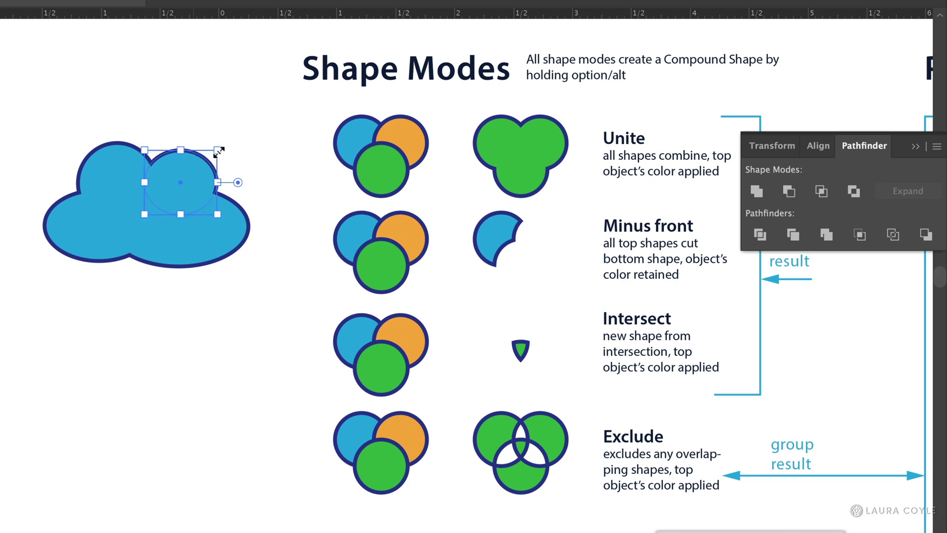
left_click(276, 158)
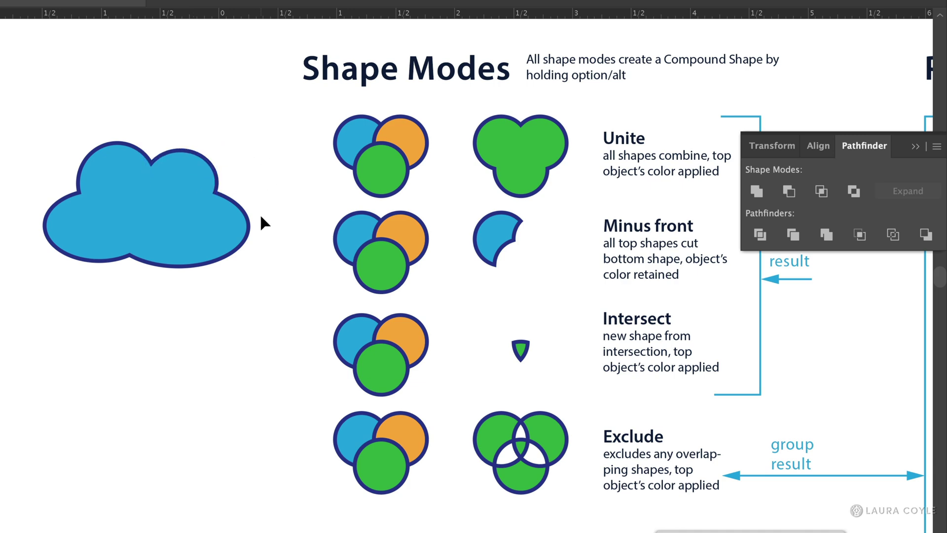
left_click_drag(259, 213, 205, 241)
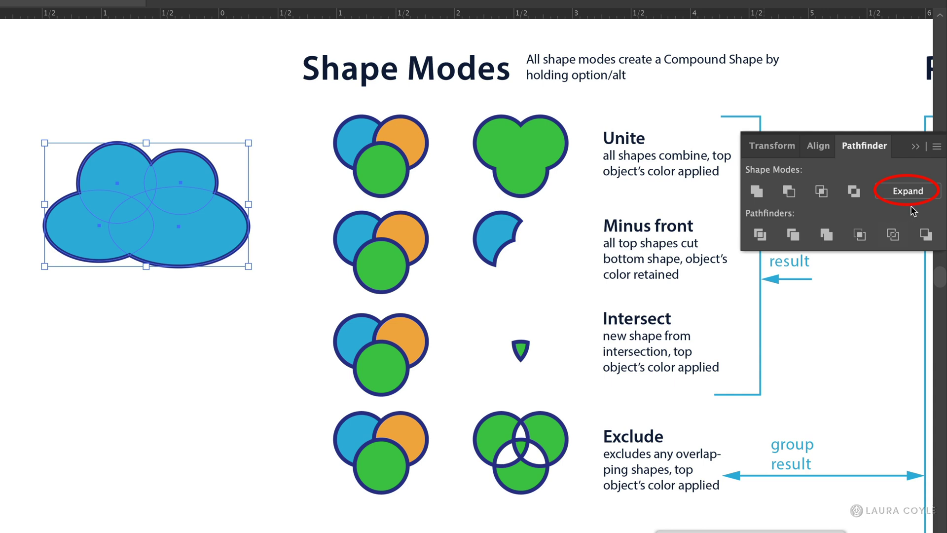
Expand the cloud into a single path, check it in Outline view, and delete it.
left_click(908, 191)
key("ctrl+y")
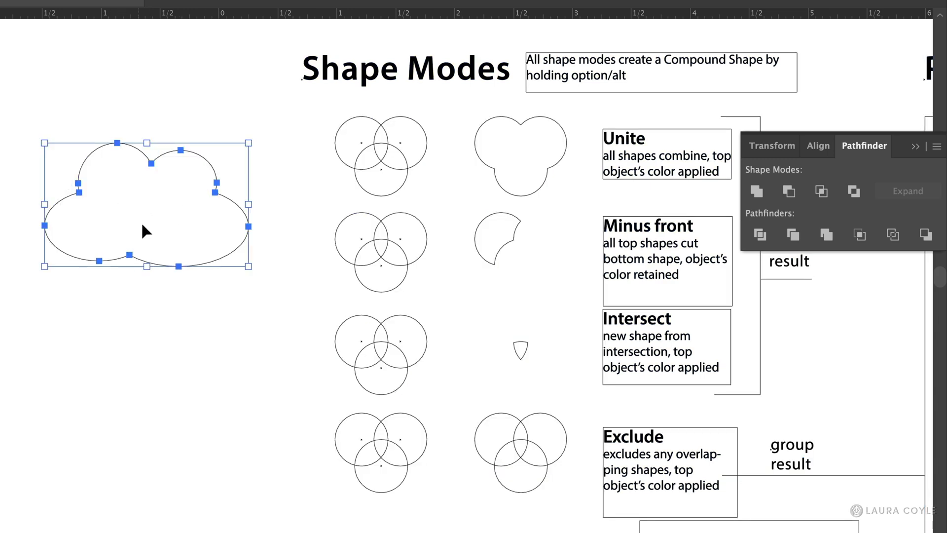
key("ctrl+y")
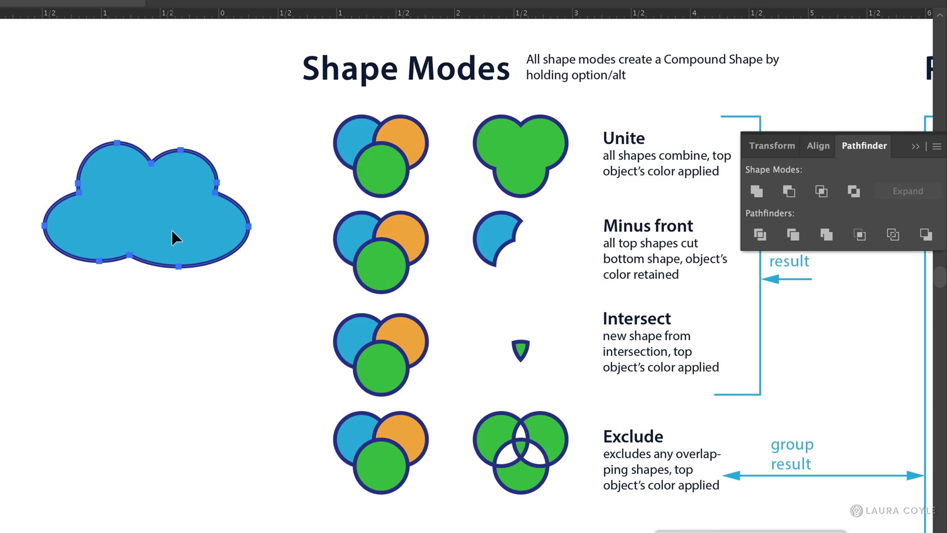
key("Delete")
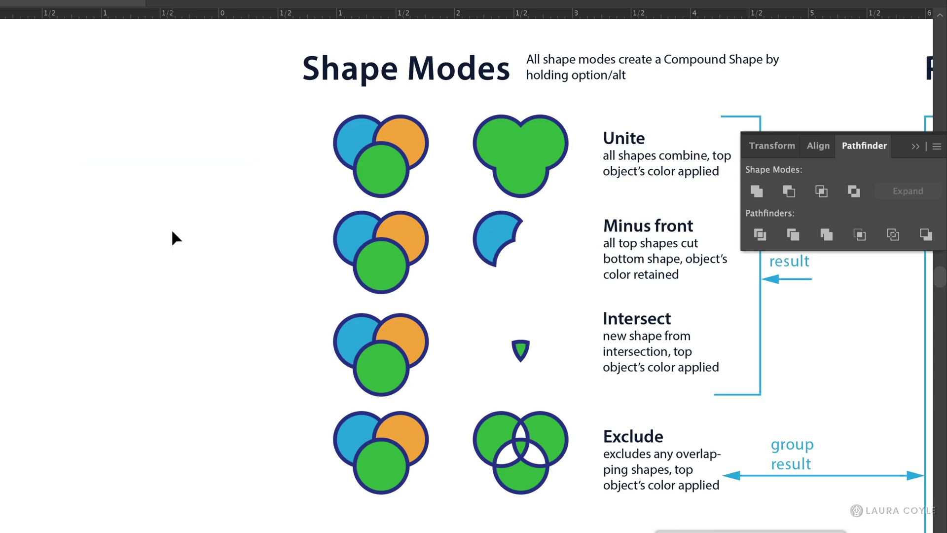
Draw a large and a smaller overlapping ellipse and apply Option-click Minus Front to them.
left_click_drag(42, 145, 231, 298)
mouse_move(280, 173)
left_mouse_down()
mouse_move(188, 254)
mouse_move(157, 258)
left_mouse_up()
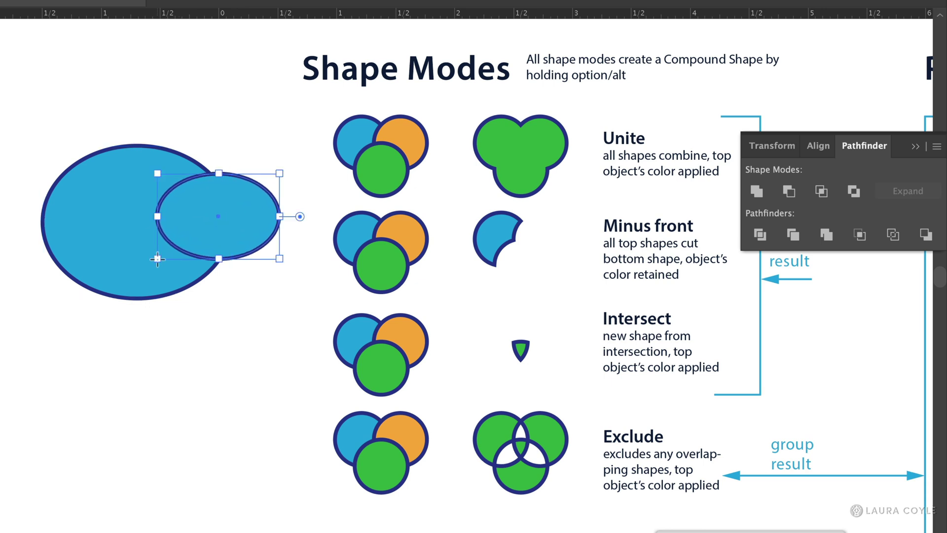
key("v")
left_click_drag(164, 161, 216, 330)
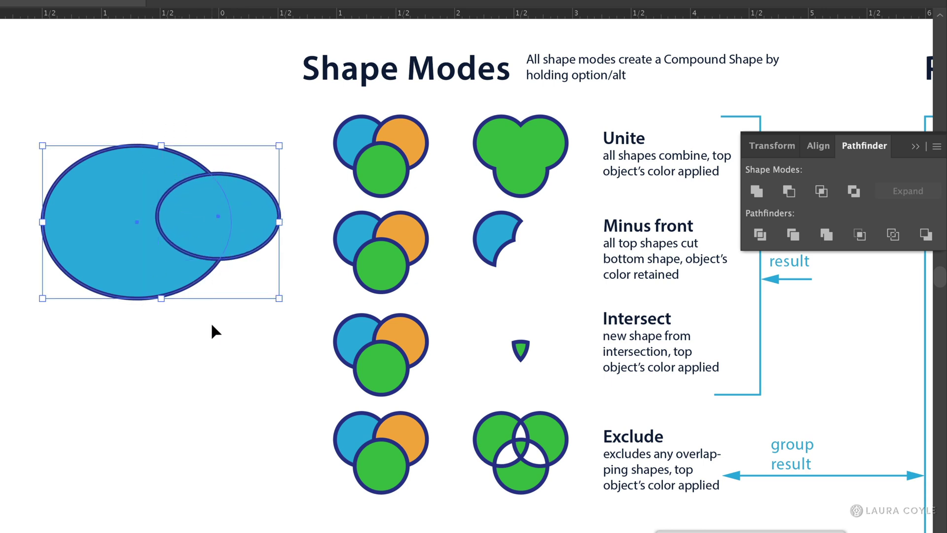
left_click(789, 191)
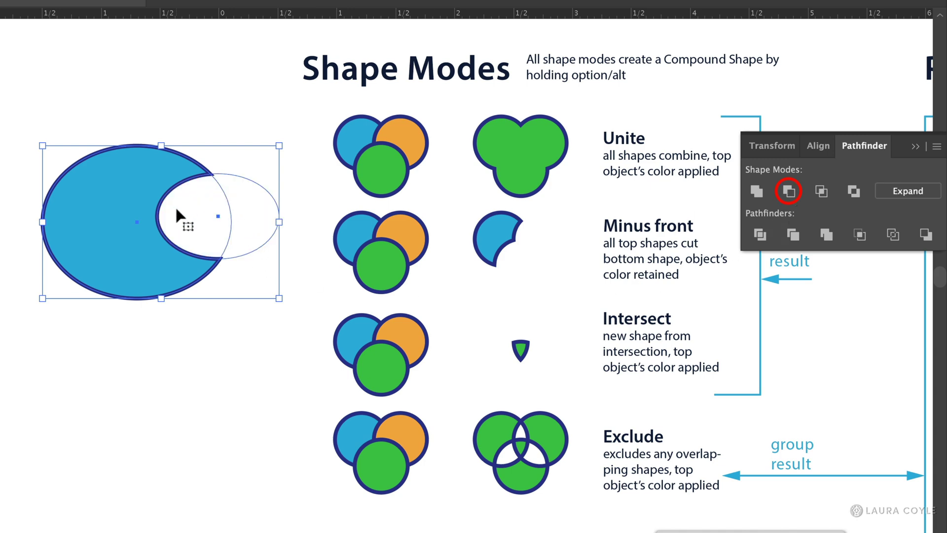
Move the cut-out ellipse to reshape the crescent, then expand it into a single path.
left_click(254, 333)
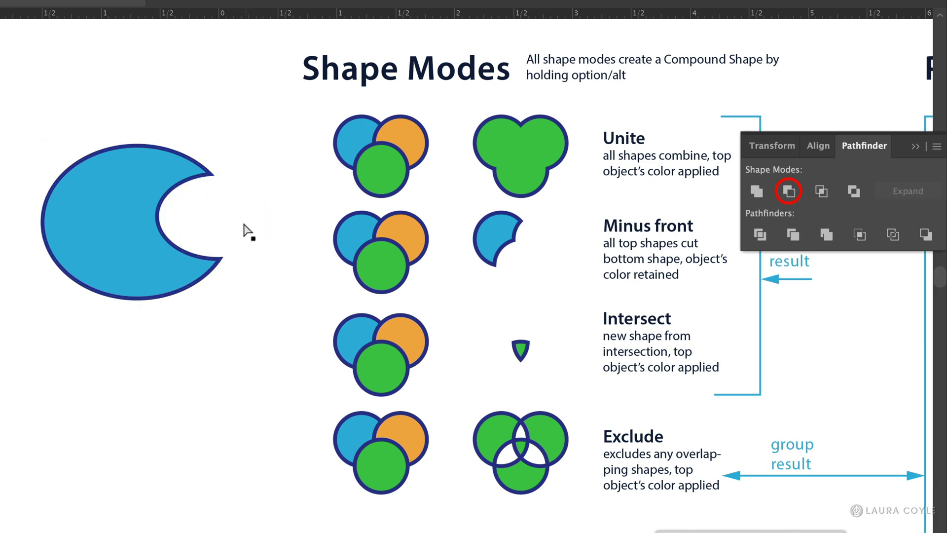
left_click_drag(211, 224, 169, 197)
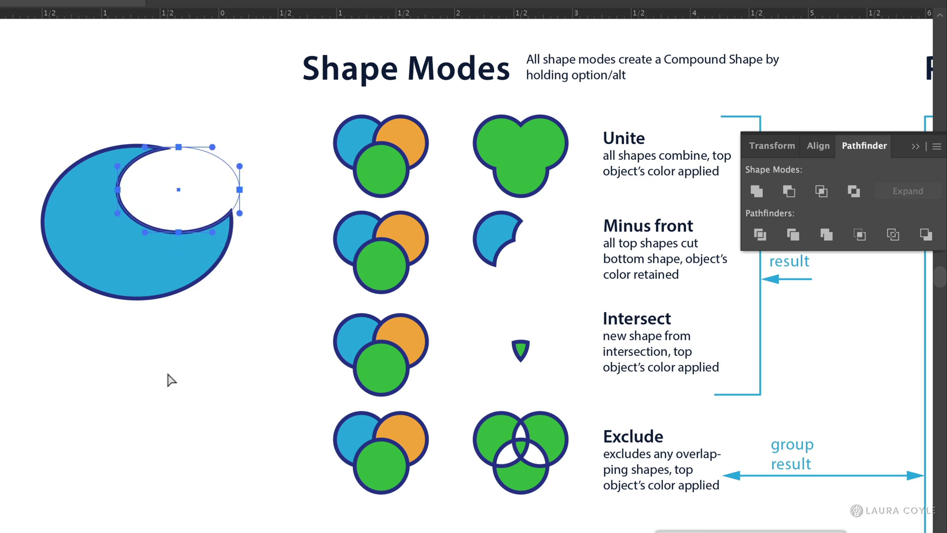
left_click(183, 344)
left_click(162, 279)
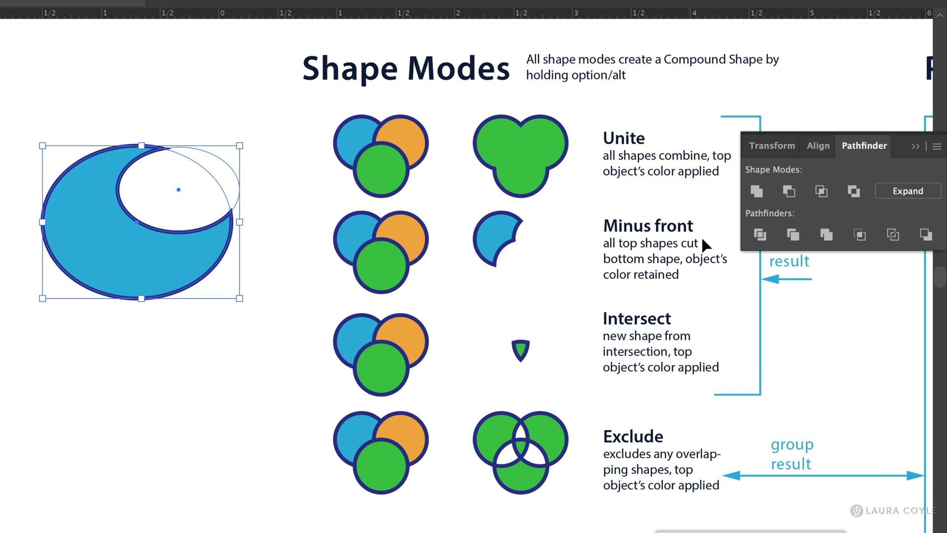
left_click(907, 191)
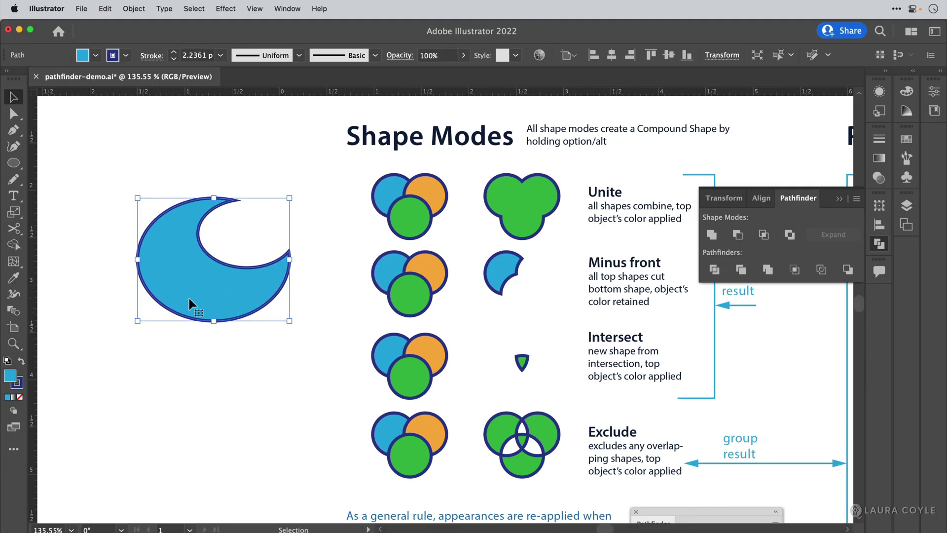
Delete the crescent and pan the canvas left to show the Pathfinders column.
key("Delete")
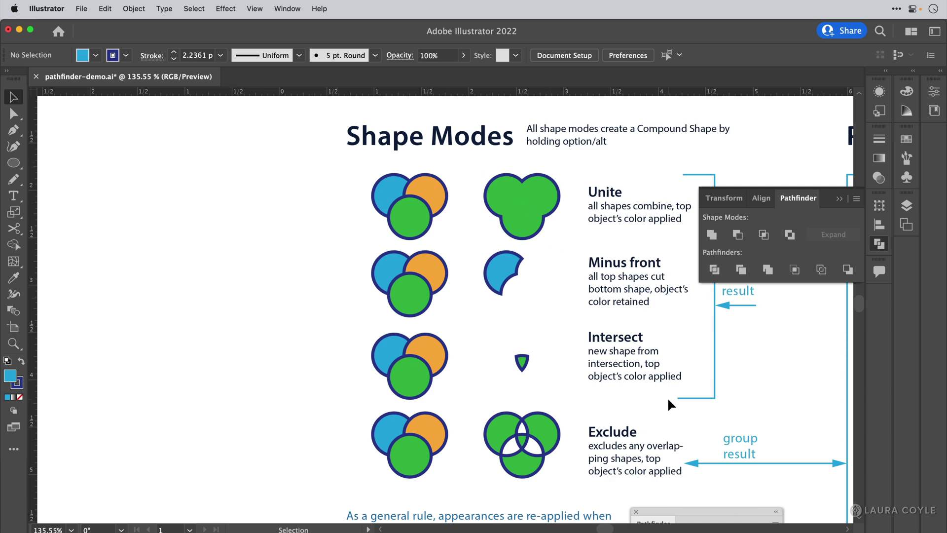
key("space")
left_click_drag(702, 394, 54, 397)
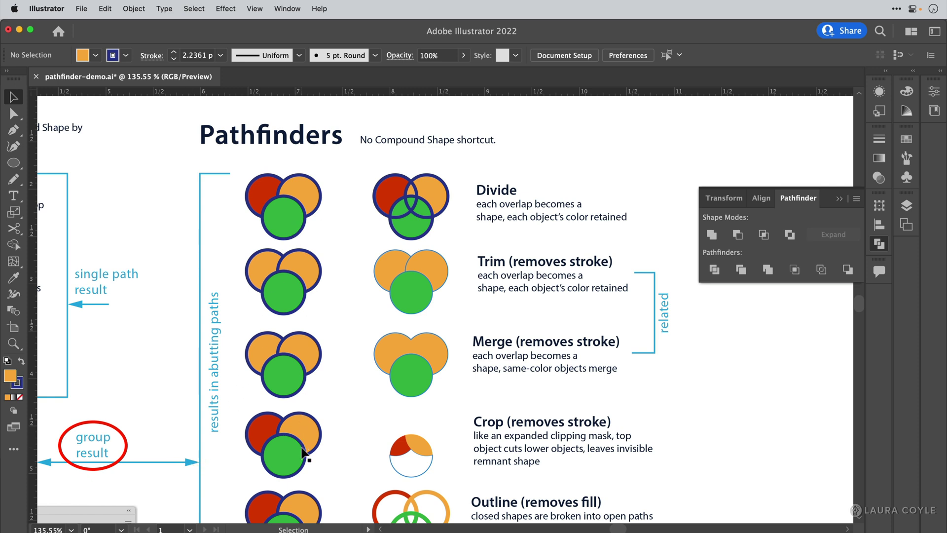
key("super+z")
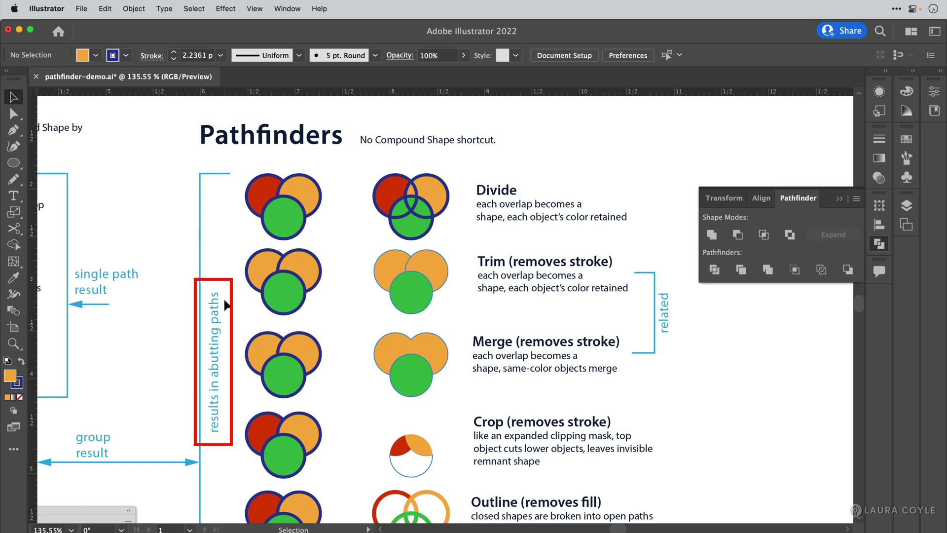
left_click(385, 194)
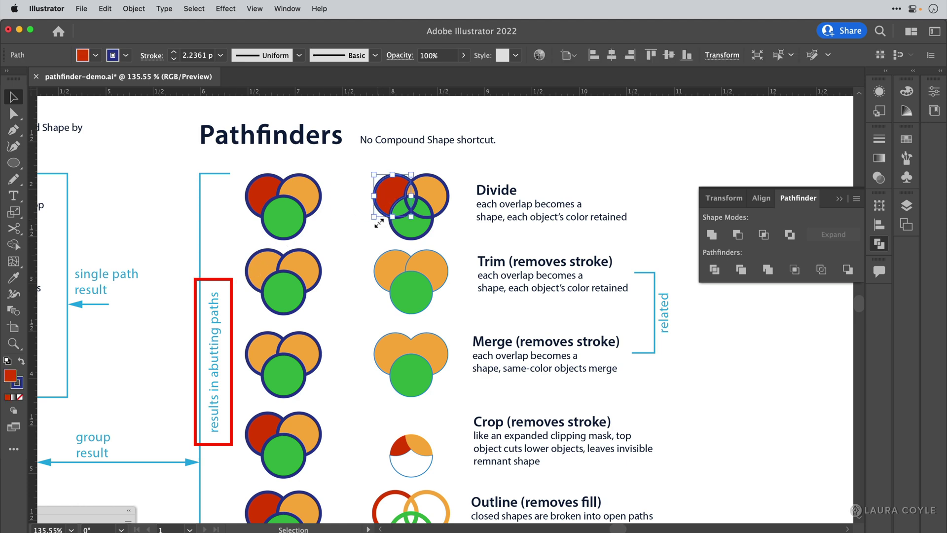
left_click(354, 224)
key("super+y")
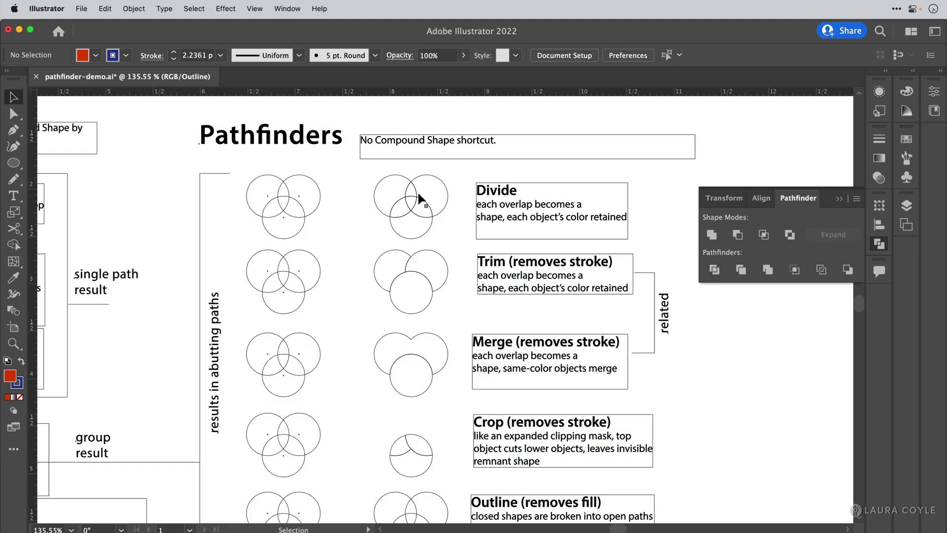
key("a")
key("super+y")
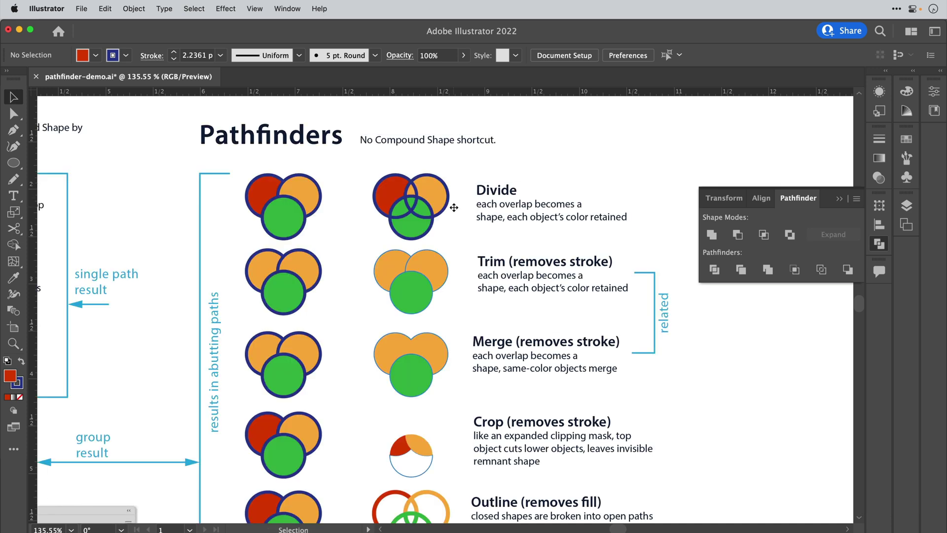